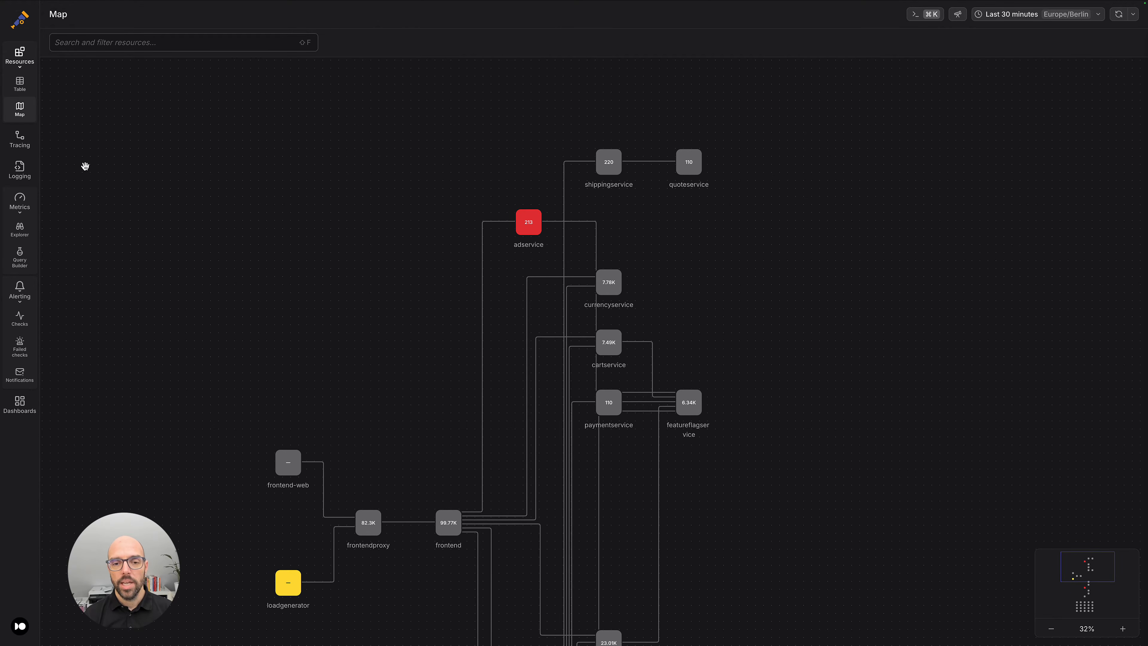
Open adservice's telemetry from the map and view in Tracing its spans from 19:37:20 to 19:58:35 lasting at least about 23.8 ms.
left_click(527, 224)
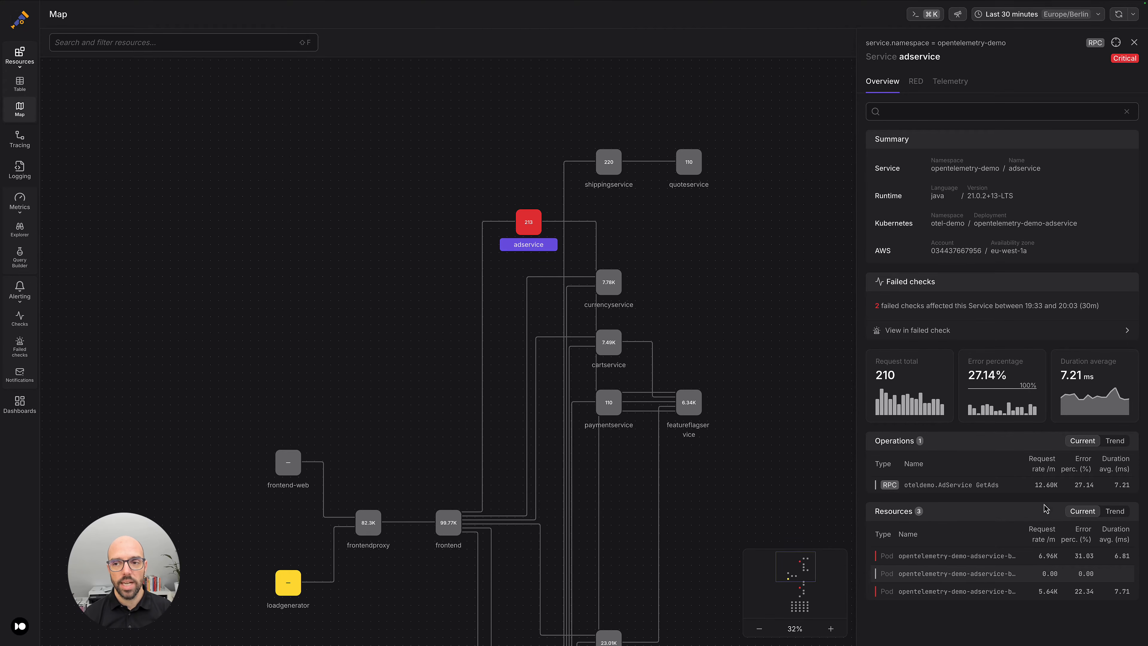
left_click(951, 85)
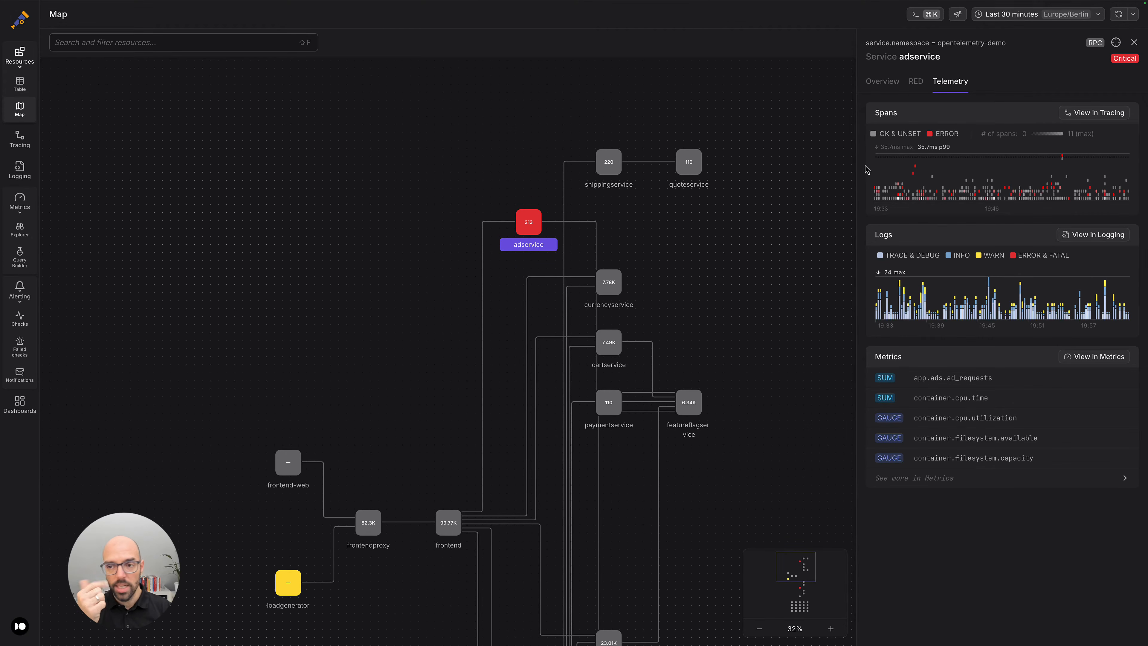
left_click_drag(906, 171, 1088, 154)
left_click(963, 145)
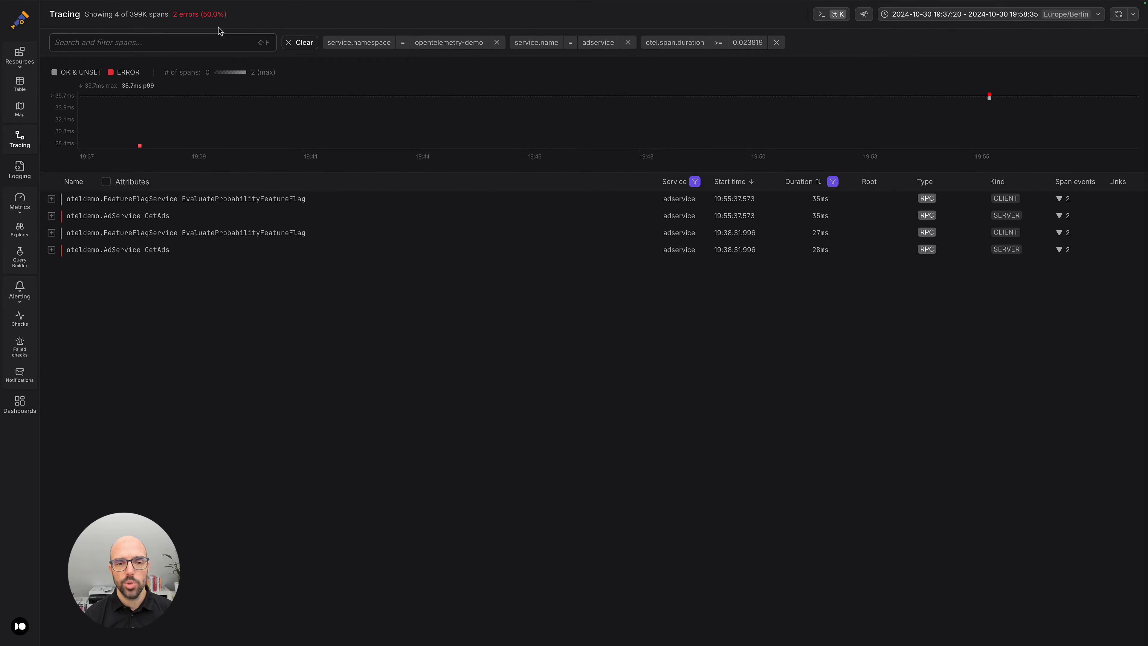
Search the span filters for "server" and restrict the spans to otel.span.kind SERVER.
left_click(197, 41)
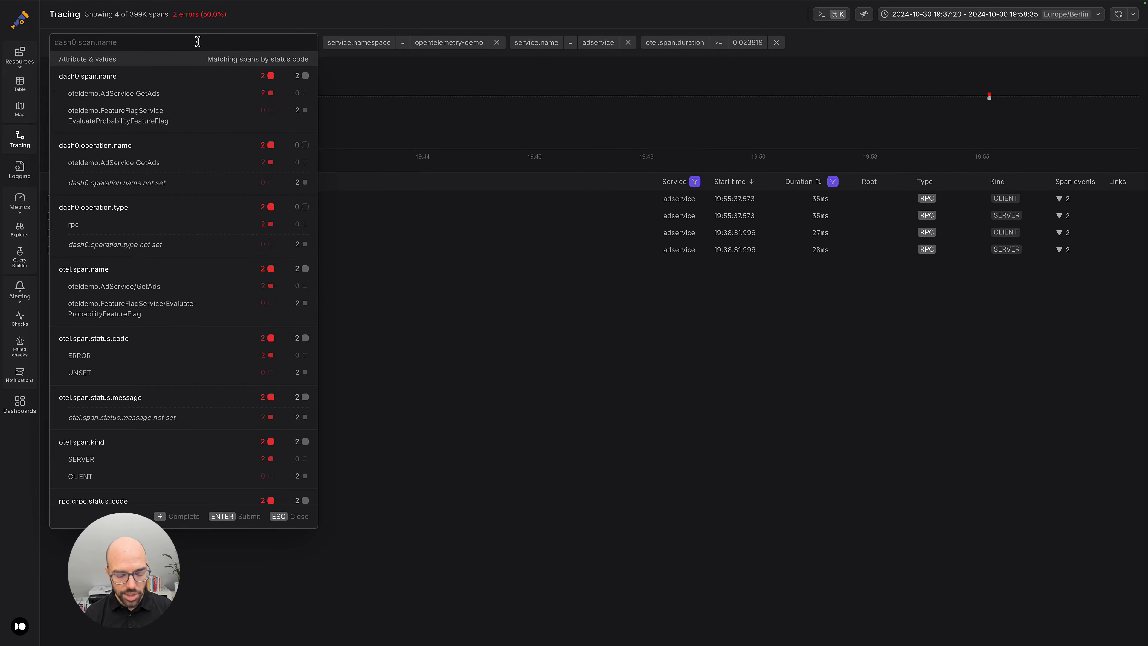
type("server")
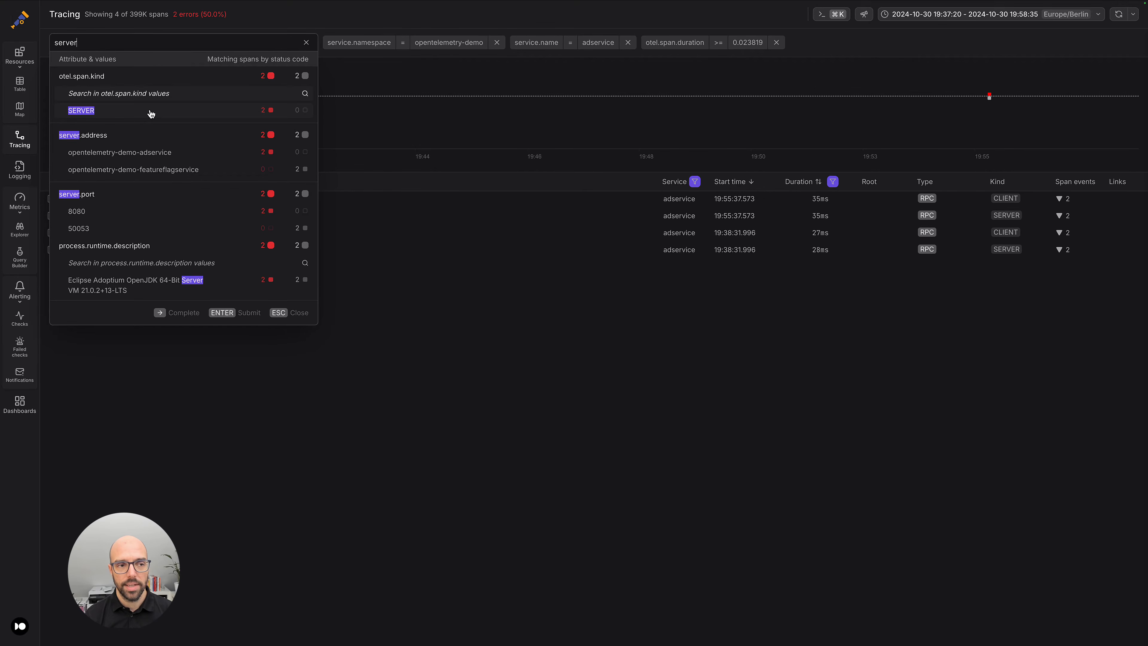
left_click(107, 110)
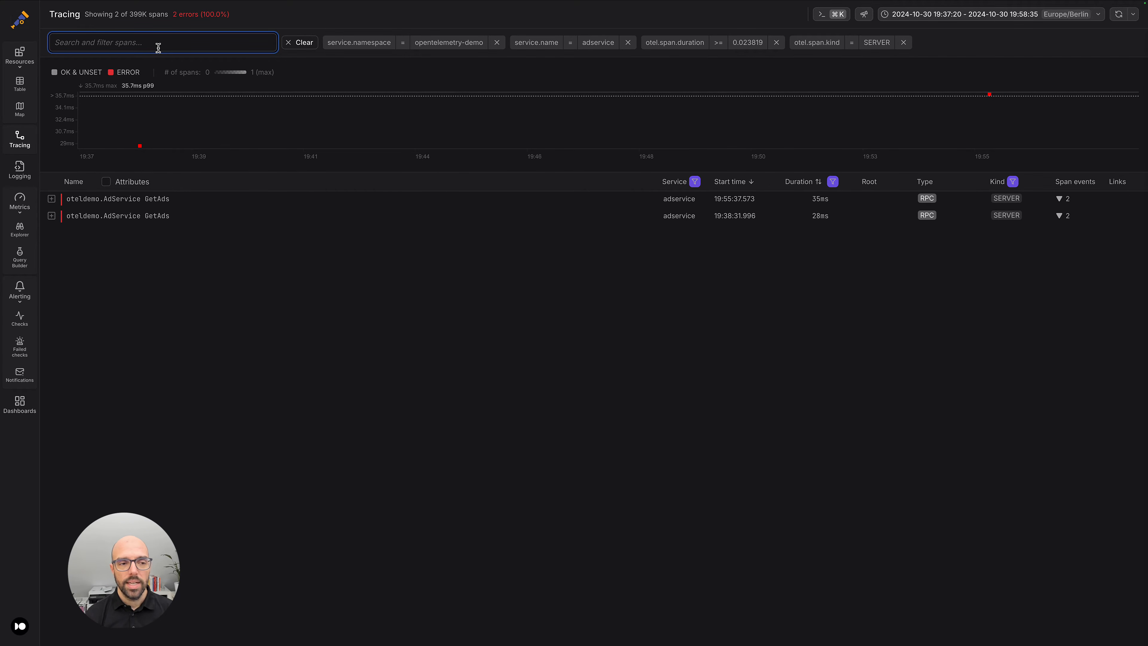
Examine the full trace of the 19:38:31.996 oteldemo.AdService GetAds span and return to the span list.
left_click(146, 216)
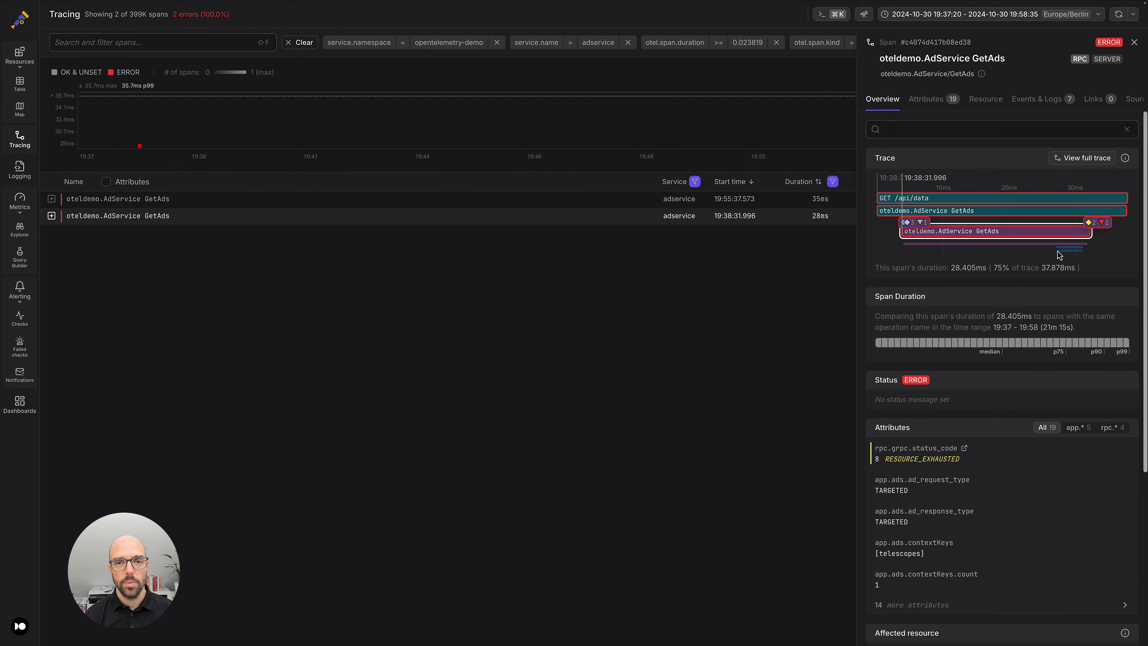
left_click(1081, 158)
mouse_move(1080, 162)
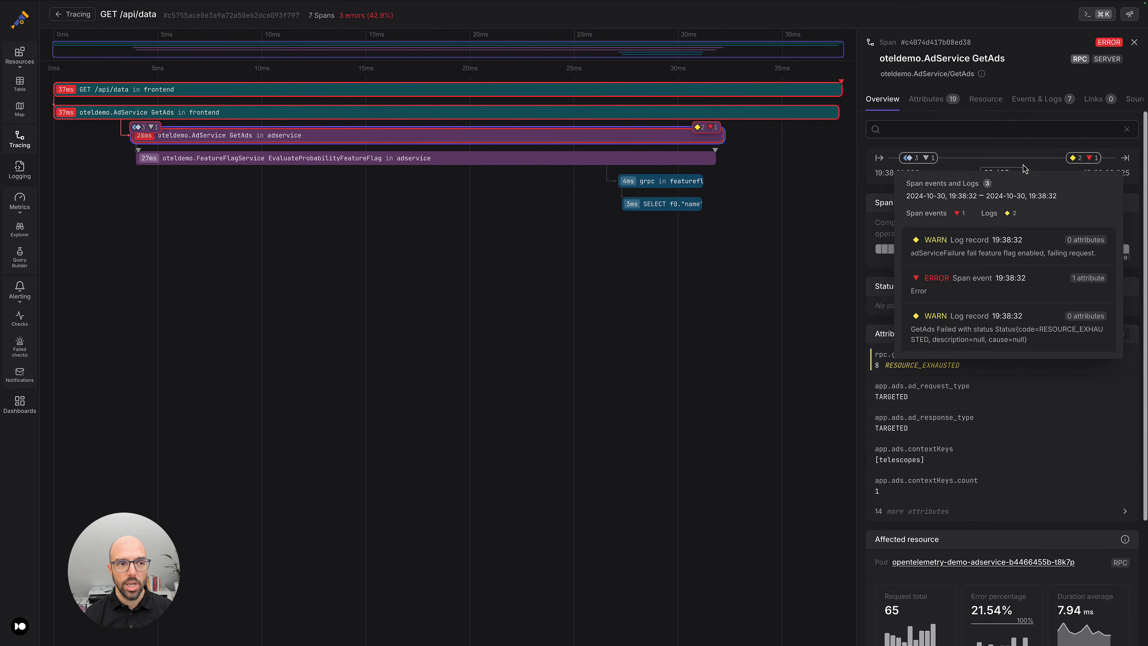
left_click(78, 15)
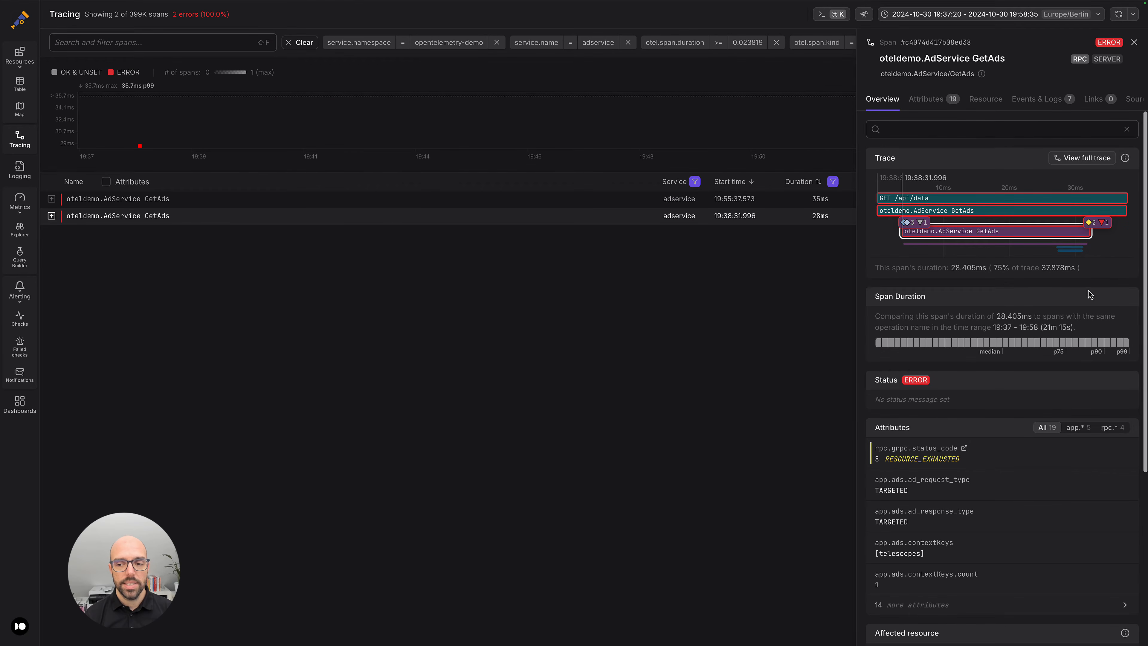
Review the span's attributes and the rpc.grpc.status_code explanation, and show its events and logs.
scroll(1084, 304, "down", 3)
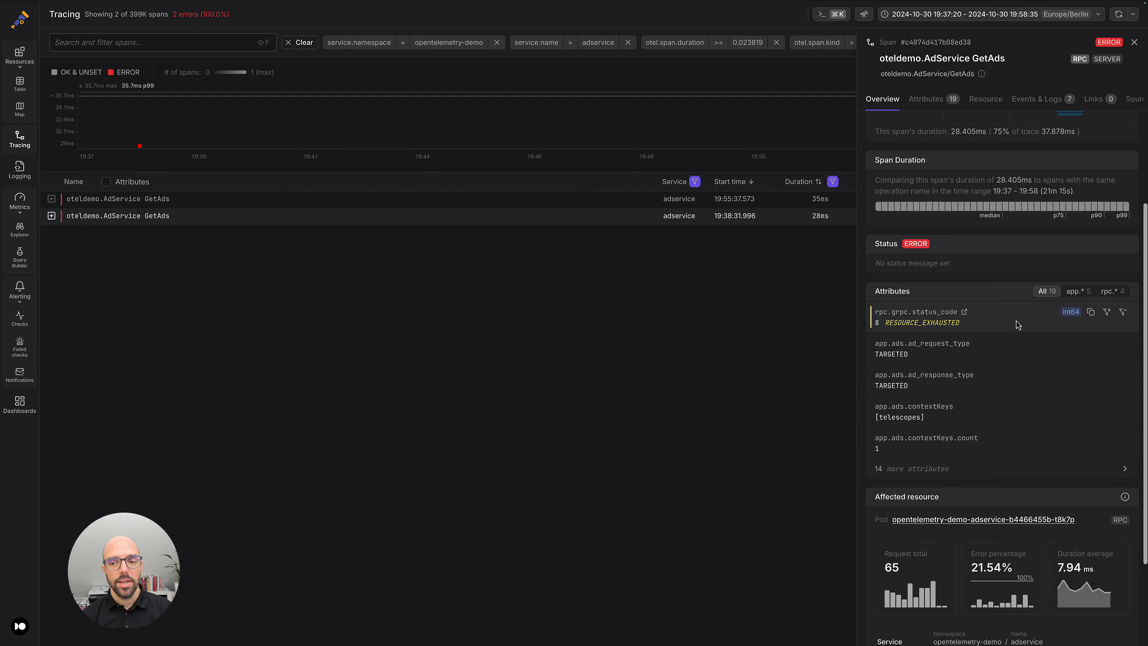
mouse_move(1017, 325)
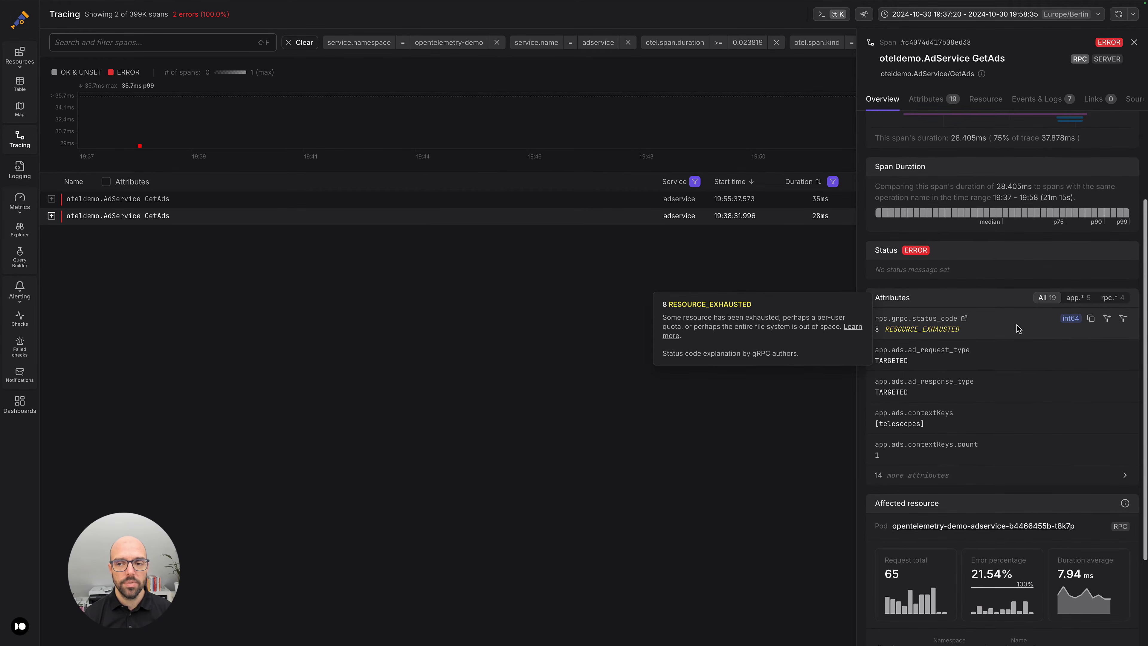
scroll(1017, 324, "up", 3)
left_click(1036, 101)
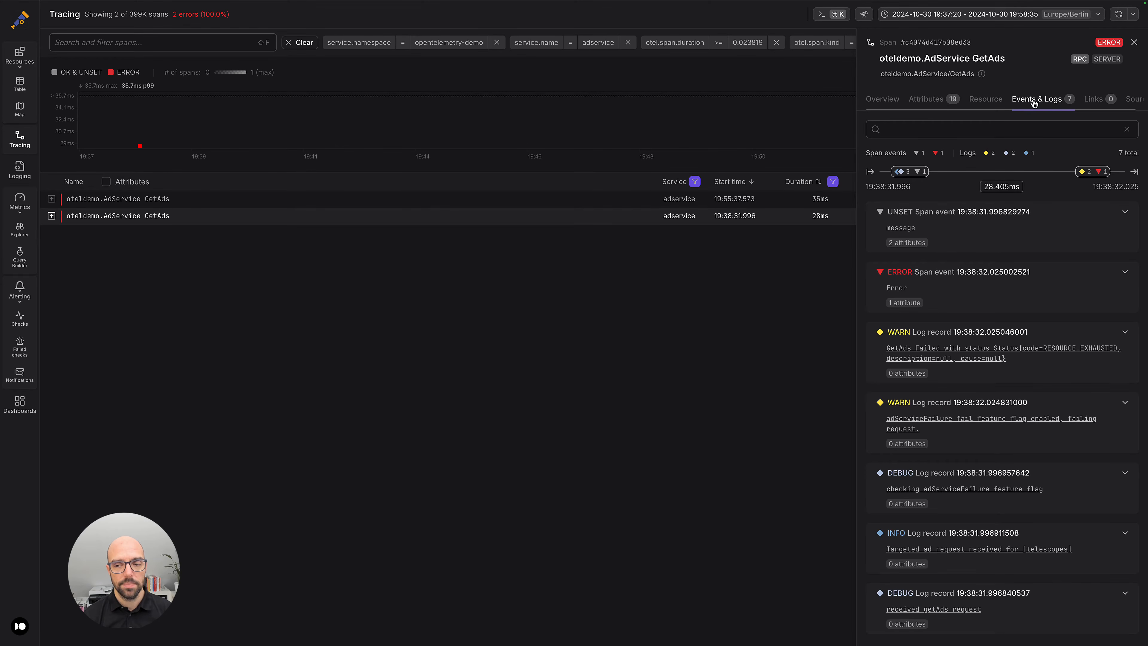
Open the span's "GetAds Failed" warning in Logging, inspect the next three log records in the list and close the record details.
left_click(990, 352)
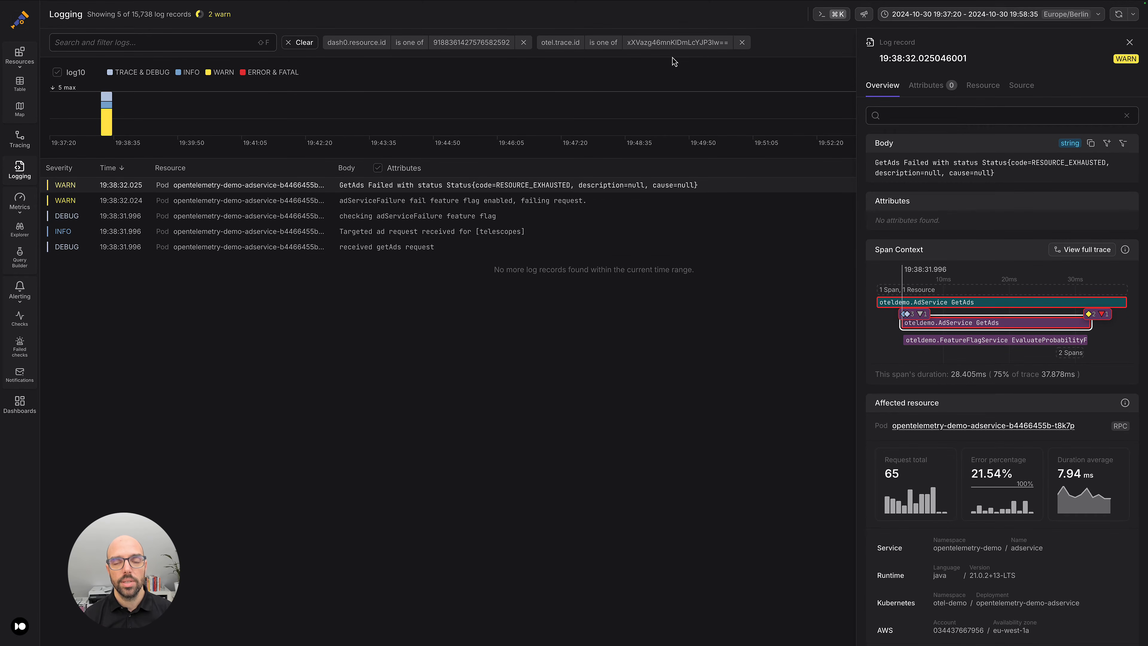
left_click(456, 203)
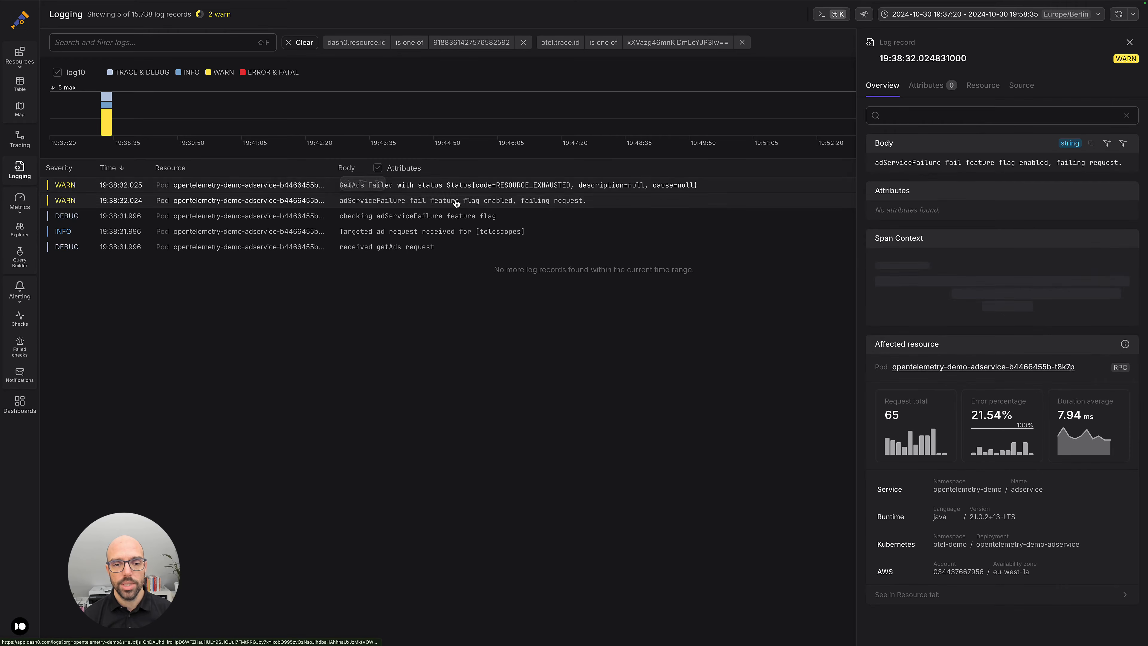
left_click(451, 218)
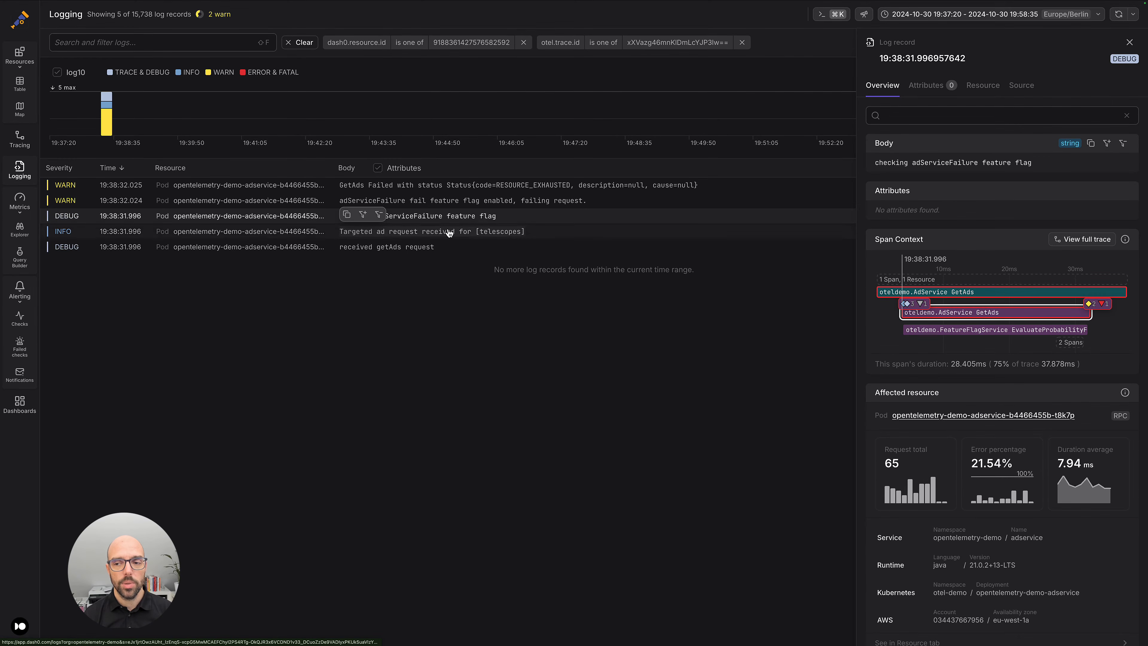
left_click(450, 231)
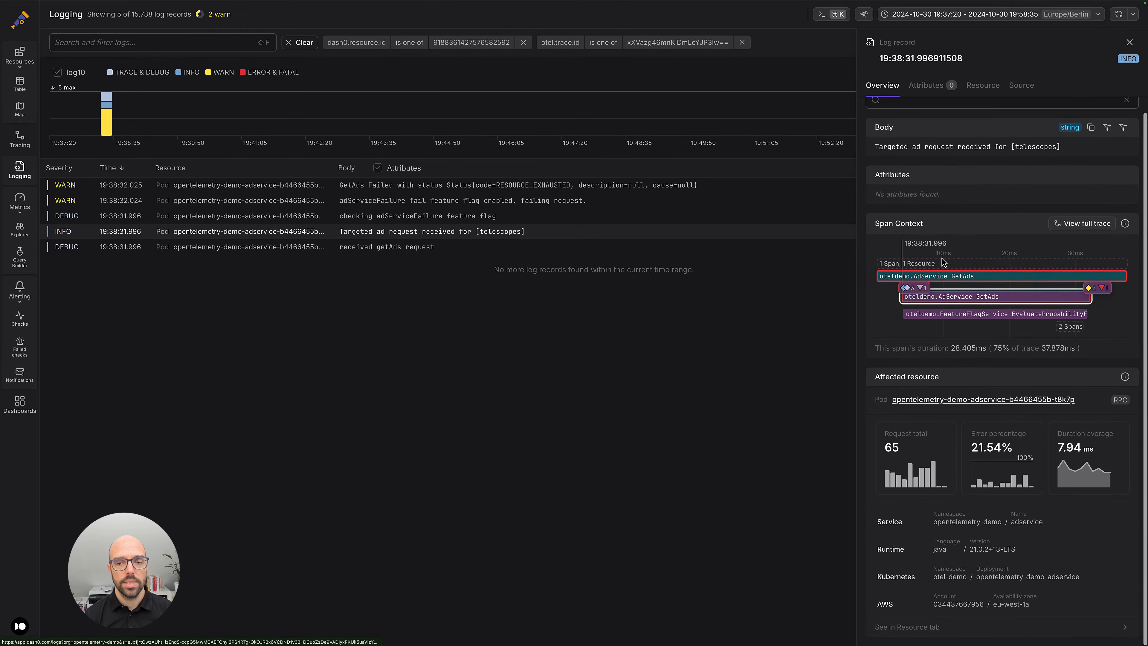
left_click(1130, 42)
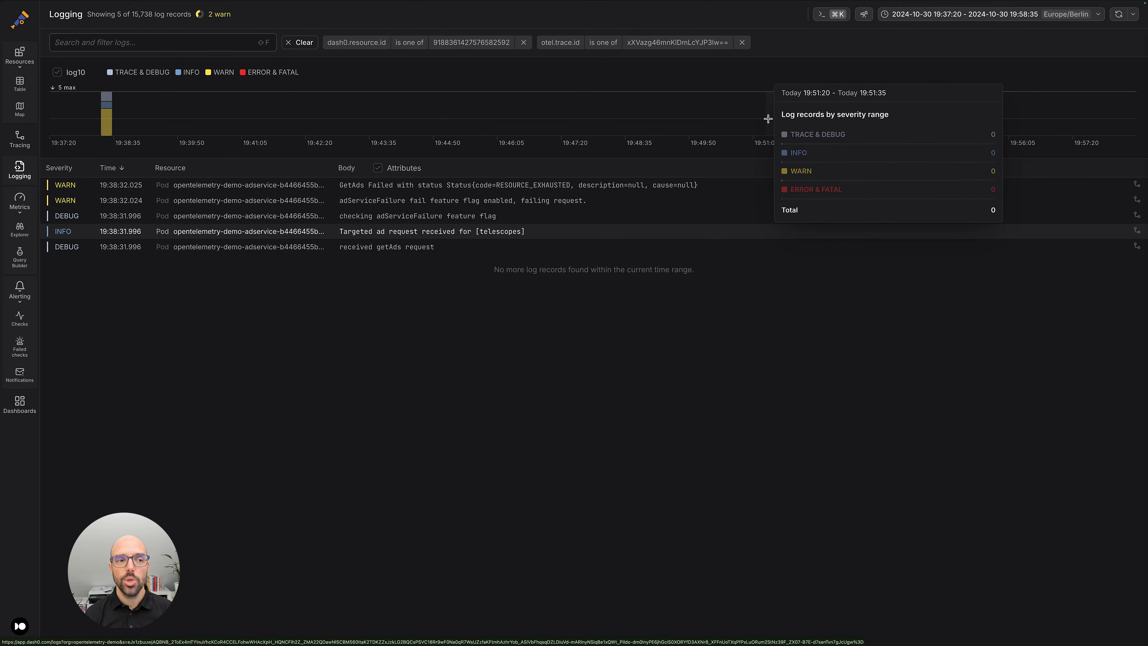
Return to the resource map and bring adservice and its neighbouring services into view.
left_click(18, 111)
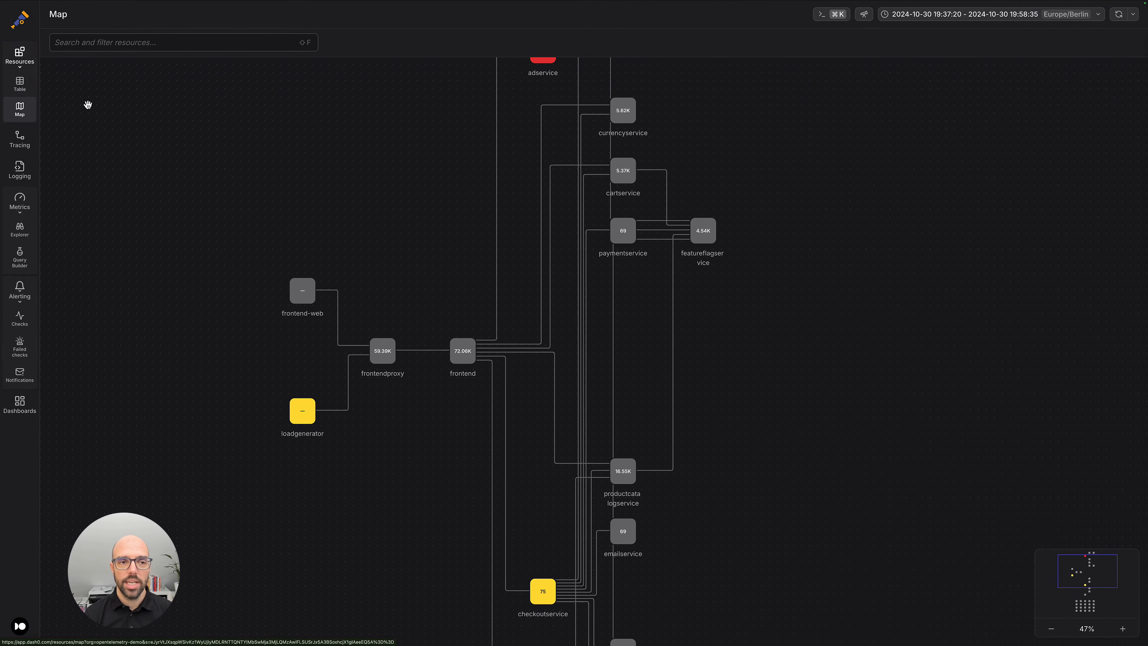
left_click_drag(342, 114, 325, 253)
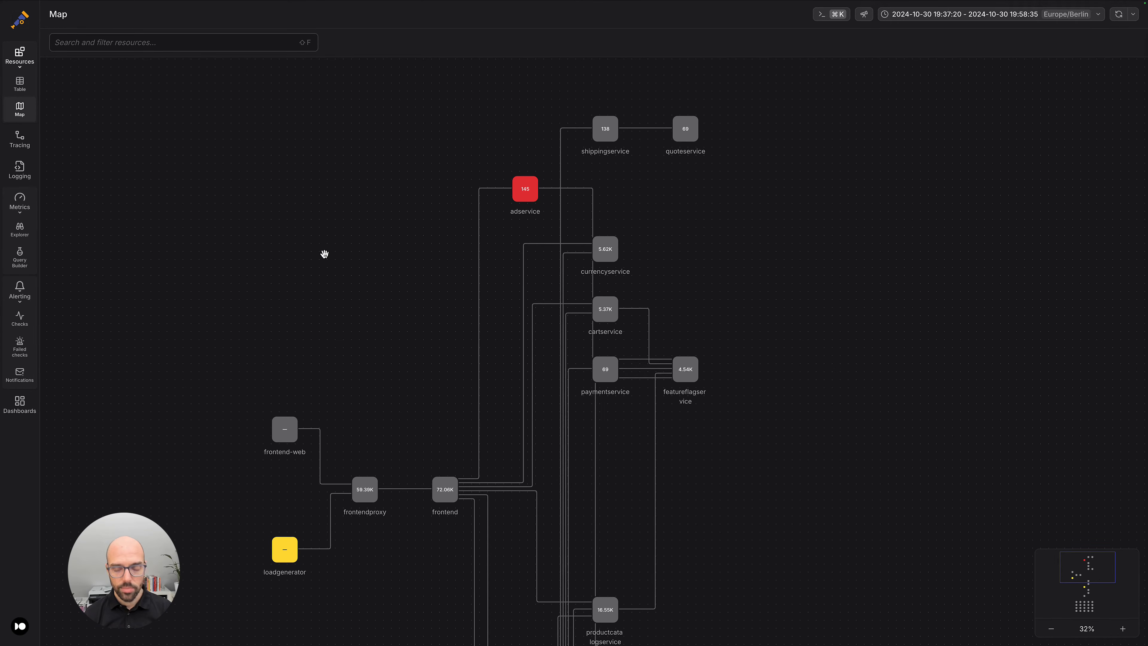
key("shift")
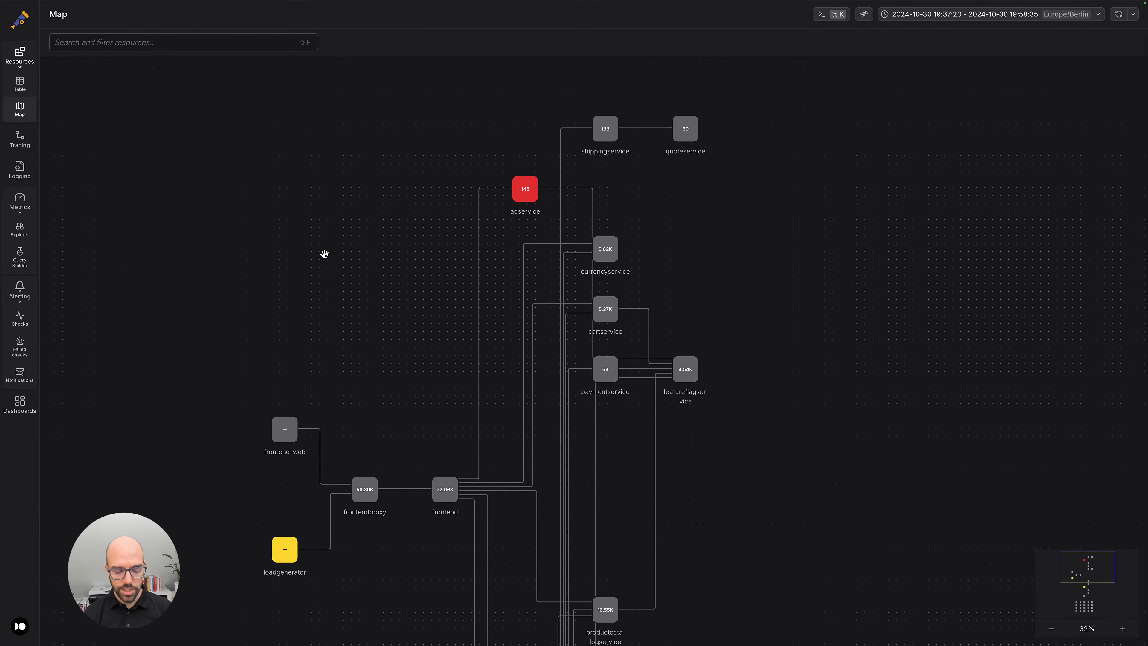
Go to Tracing through the command palette and filter the spans to service.name adservice.
key("super+k")
type("traci")
key("Return")
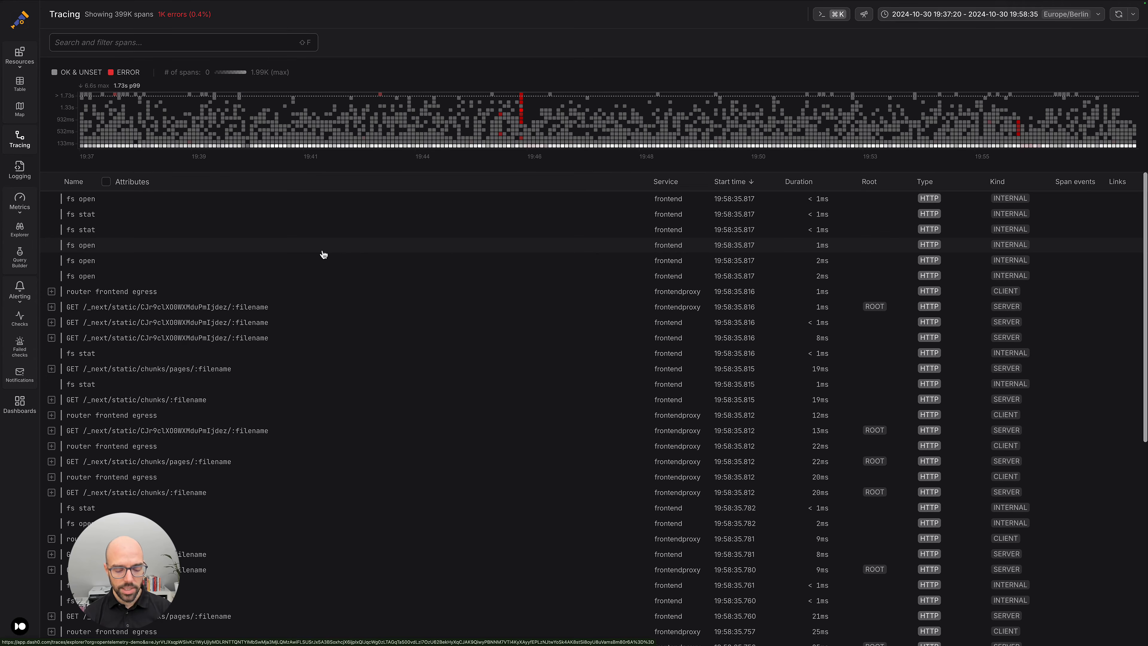
key("shift+f")
type("adser")
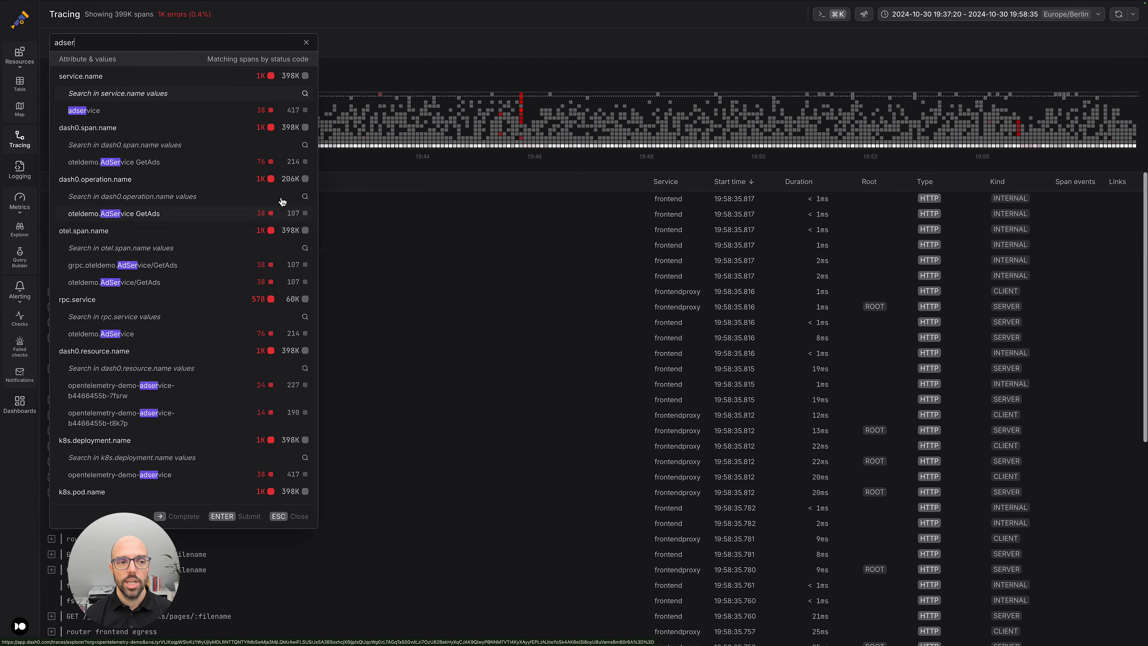
left_click(111, 112)
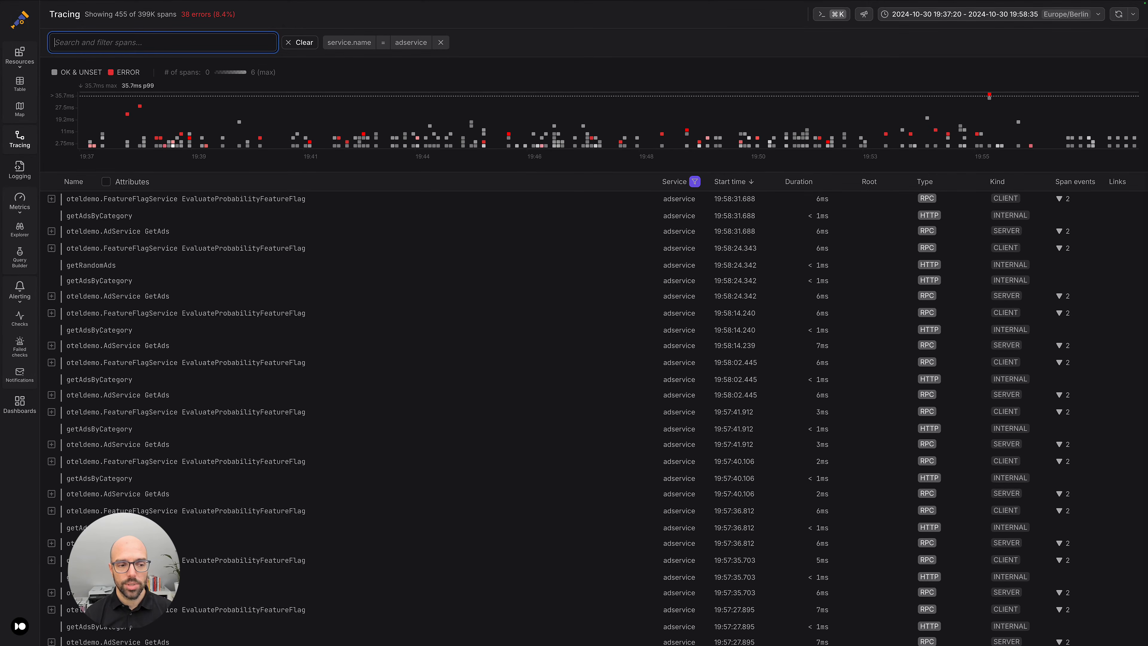
Open the Example Dashboard for editing and edit its Span Rate by Service Name panel.
left_click(20, 404)
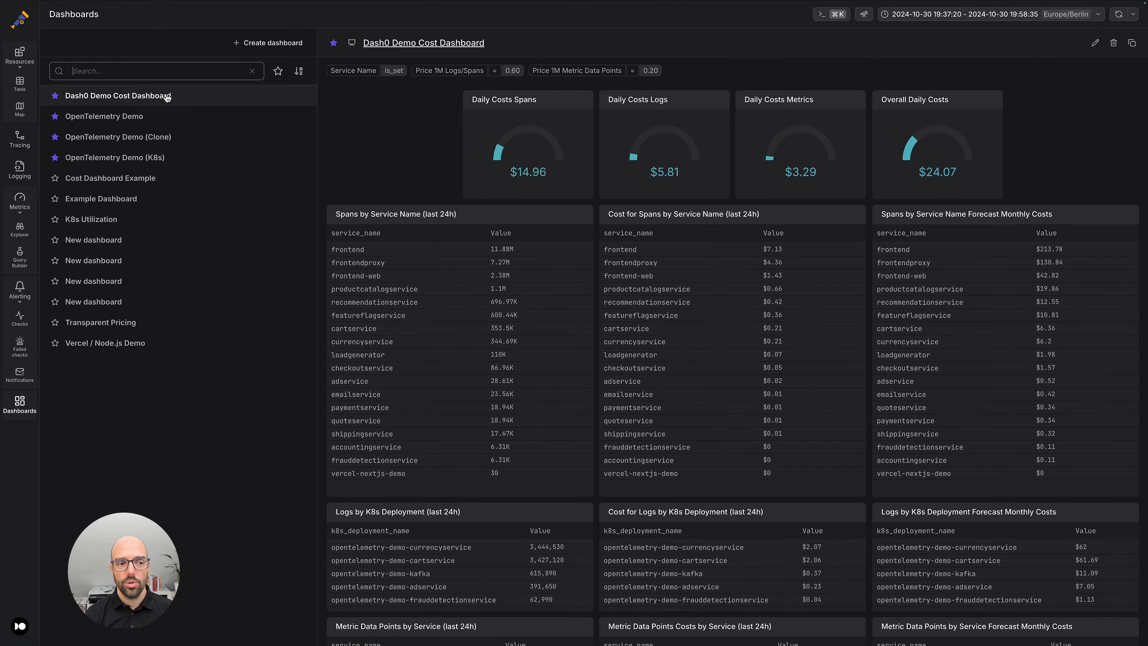
left_click(113, 198)
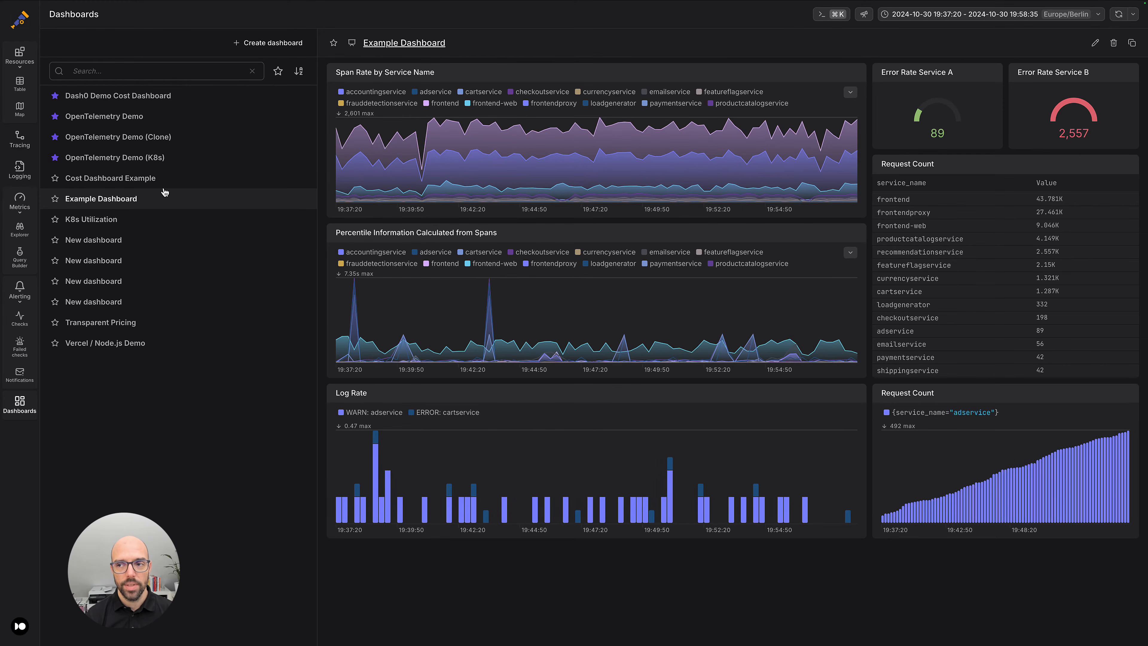
left_click(1095, 44)
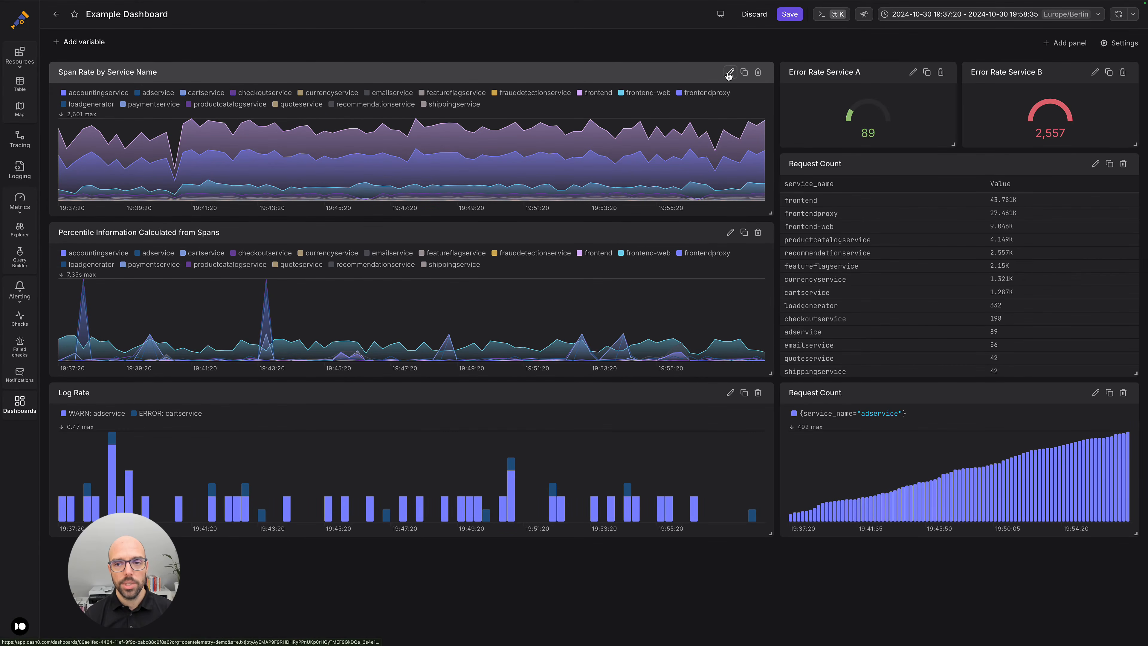
left_click(729, 73)
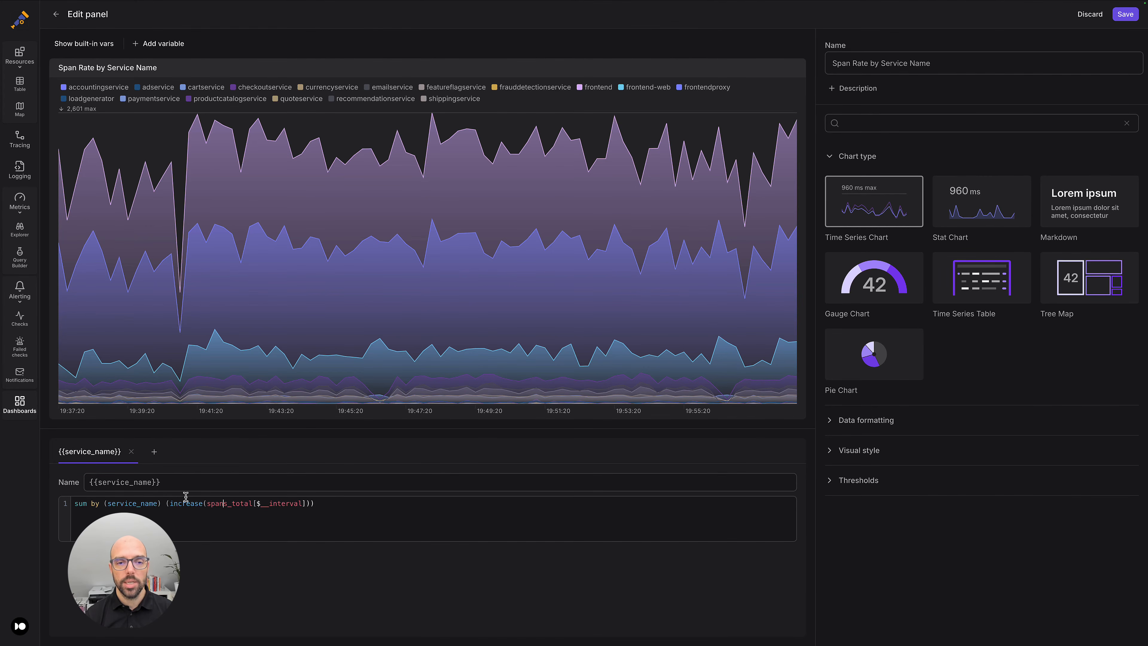
Change the metric in the panel's PromQL query to logs_total.
mouse_move(404, 311)
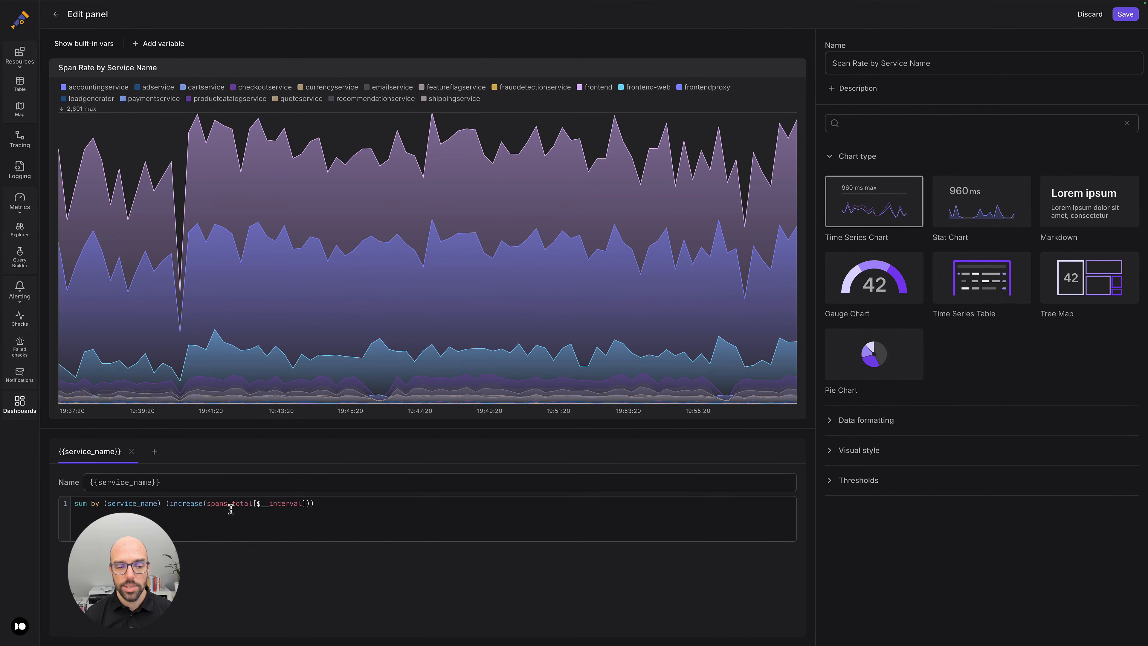
key("BackSpace")
key("BackSpace")
key("BackSpace")
key("BackSpace")
key("BackSpace")
type("logs")
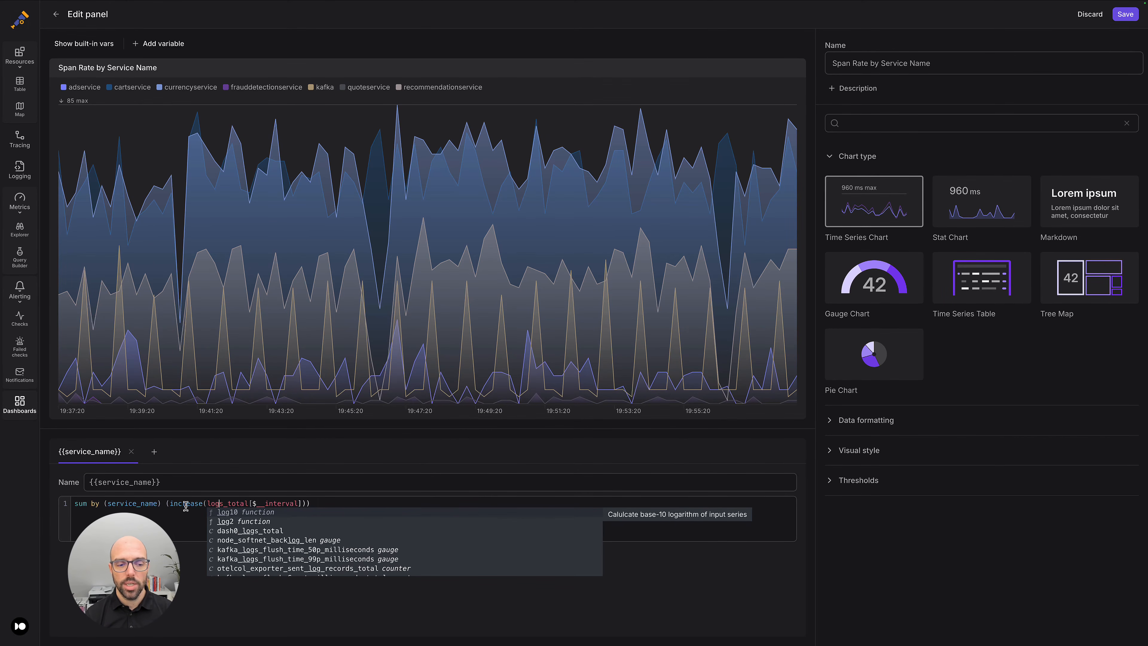
left_click(183, 518)
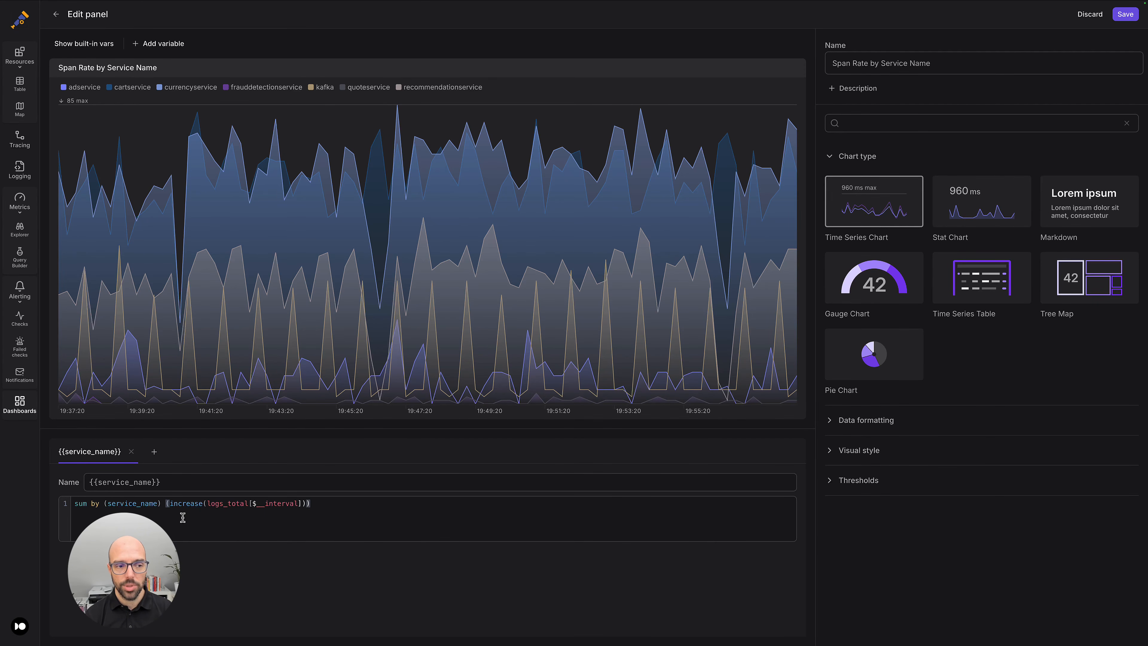
Create a new alerting check rule based on the container.memory.usage metric.
left_click(22, 323)
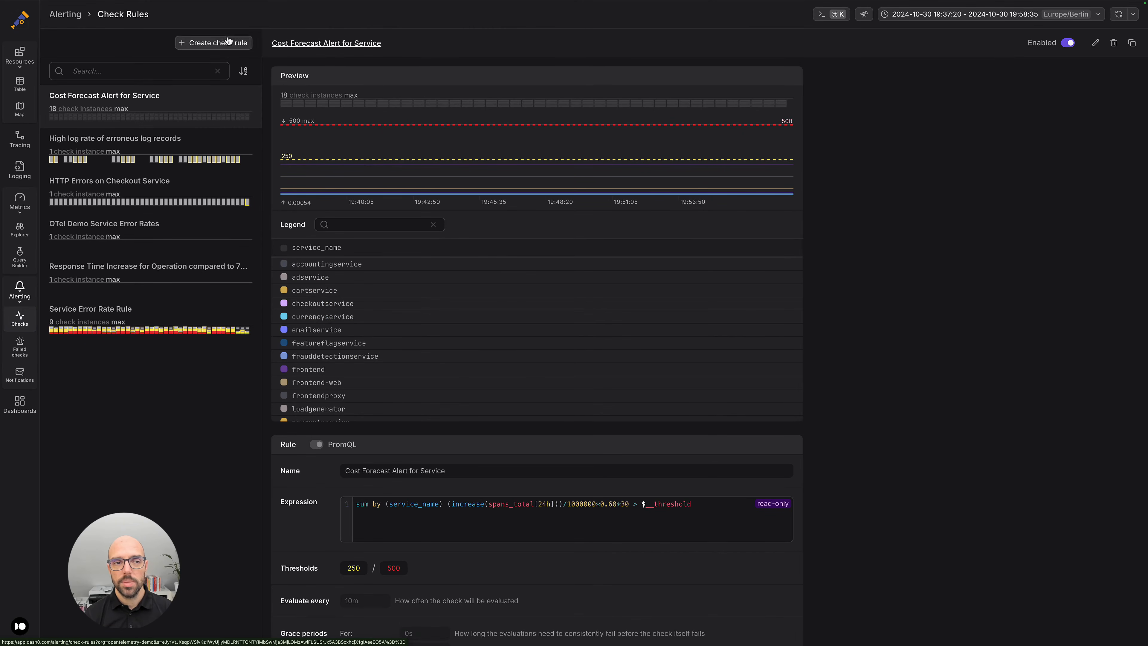
left_click(217, 44)
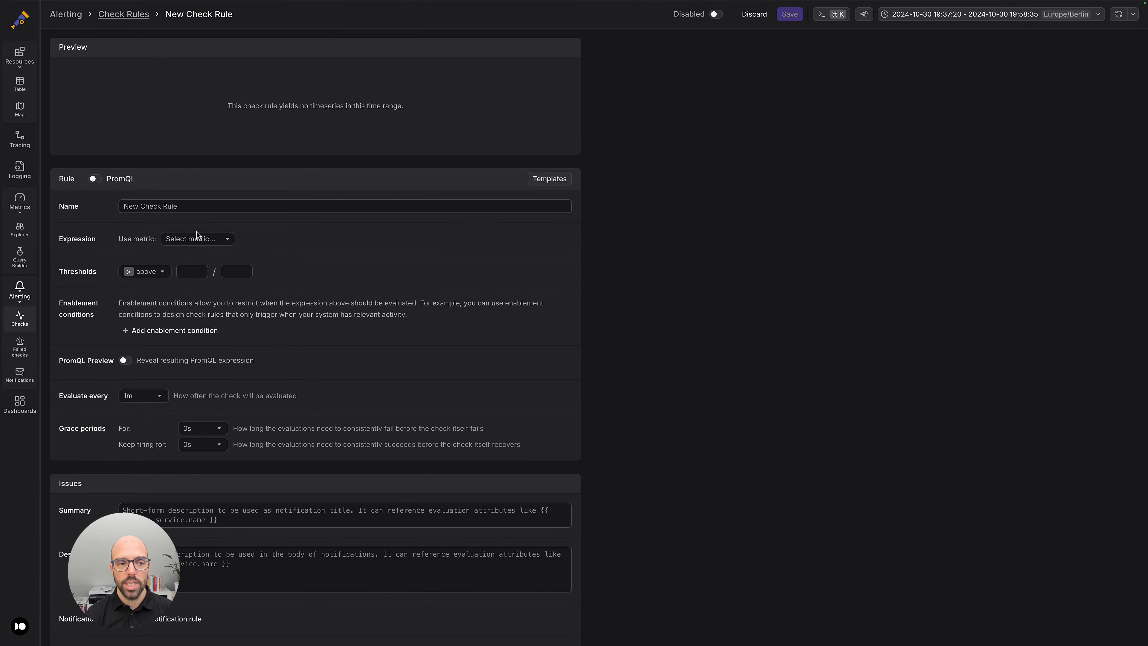
left_click(192, 239)
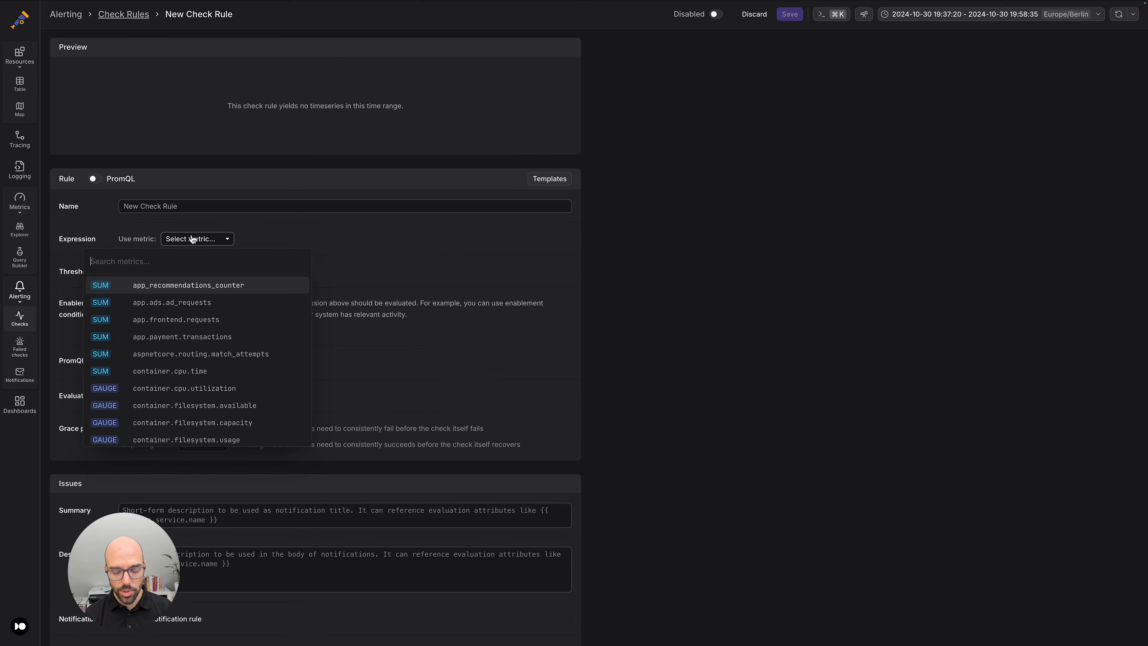
type("memo")
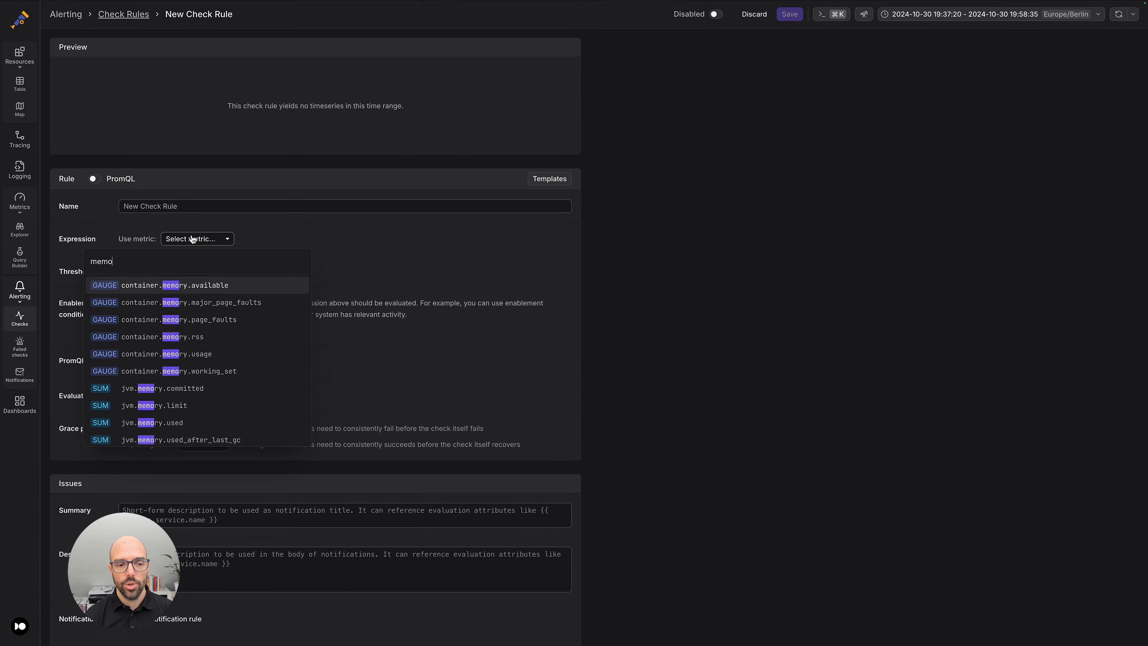
left_click(224, 354)
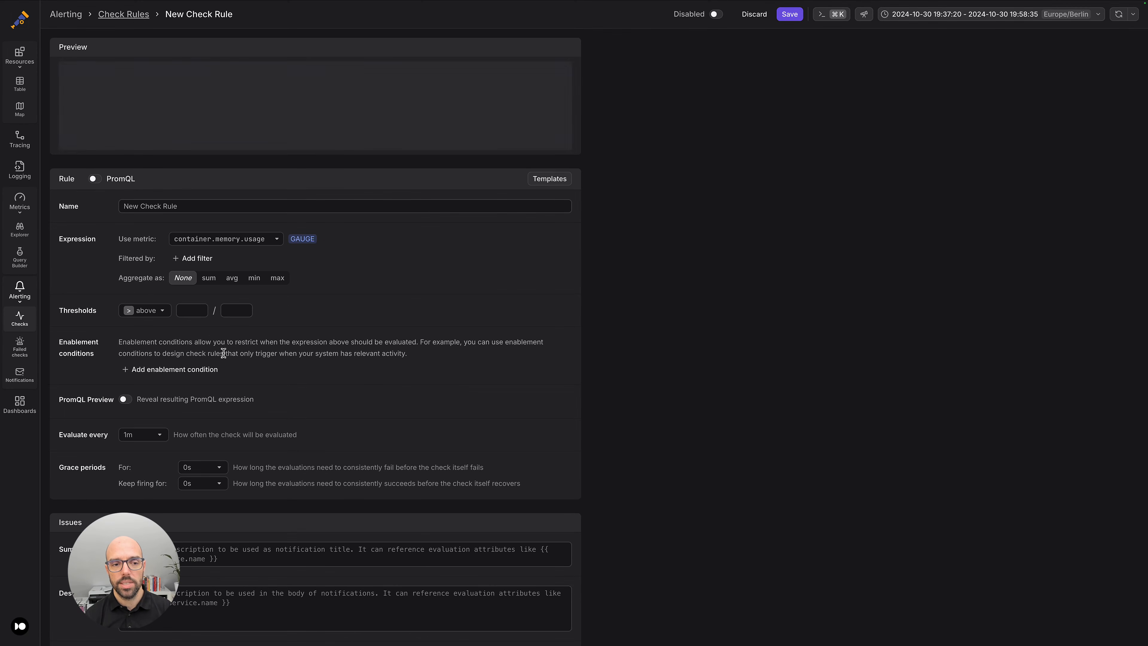
Switch the new check rule to PromQL editing and expand the Kubernetes group of check rule templates under Orchestrators.
mouse_move(194, 127)
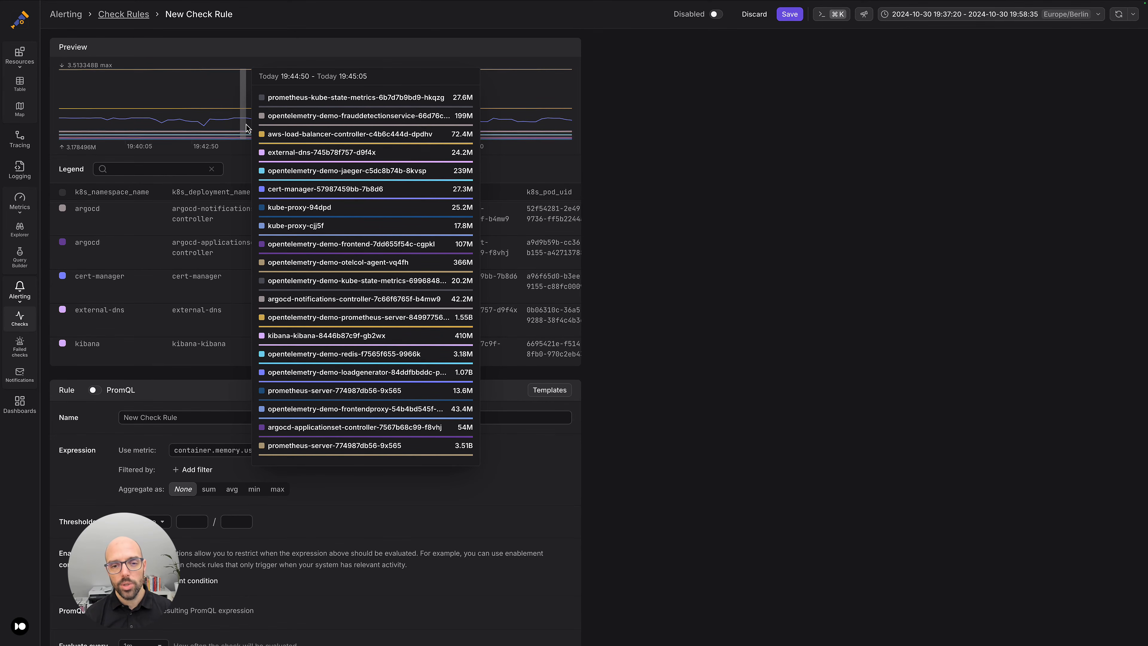
left_click(96, 391)
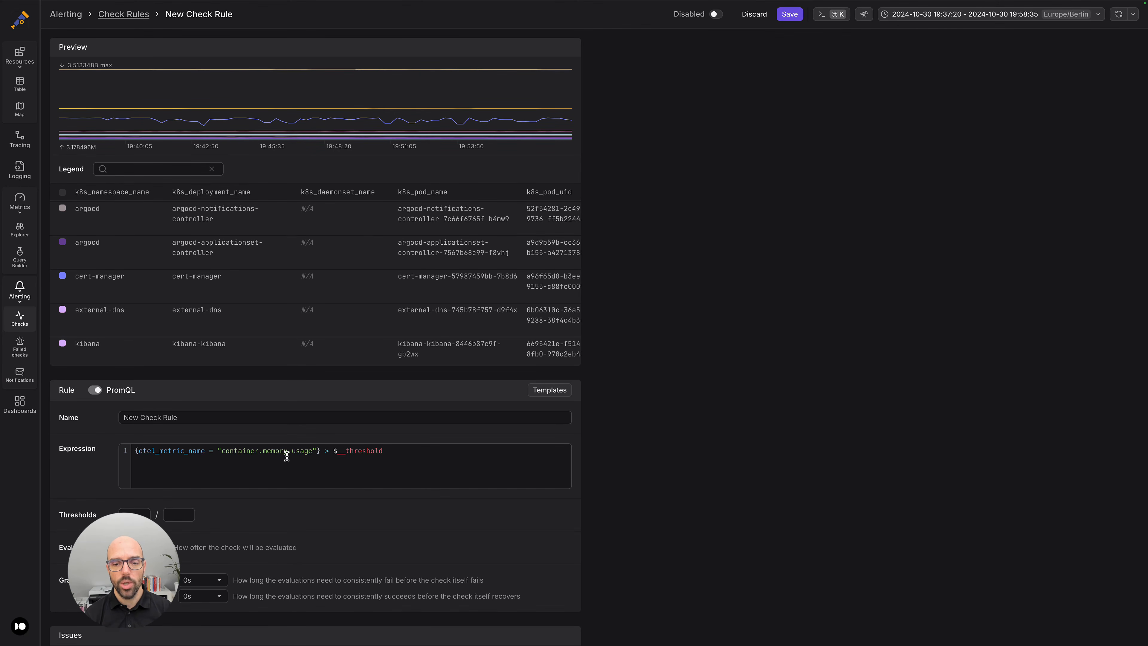
left_click(556, 390)
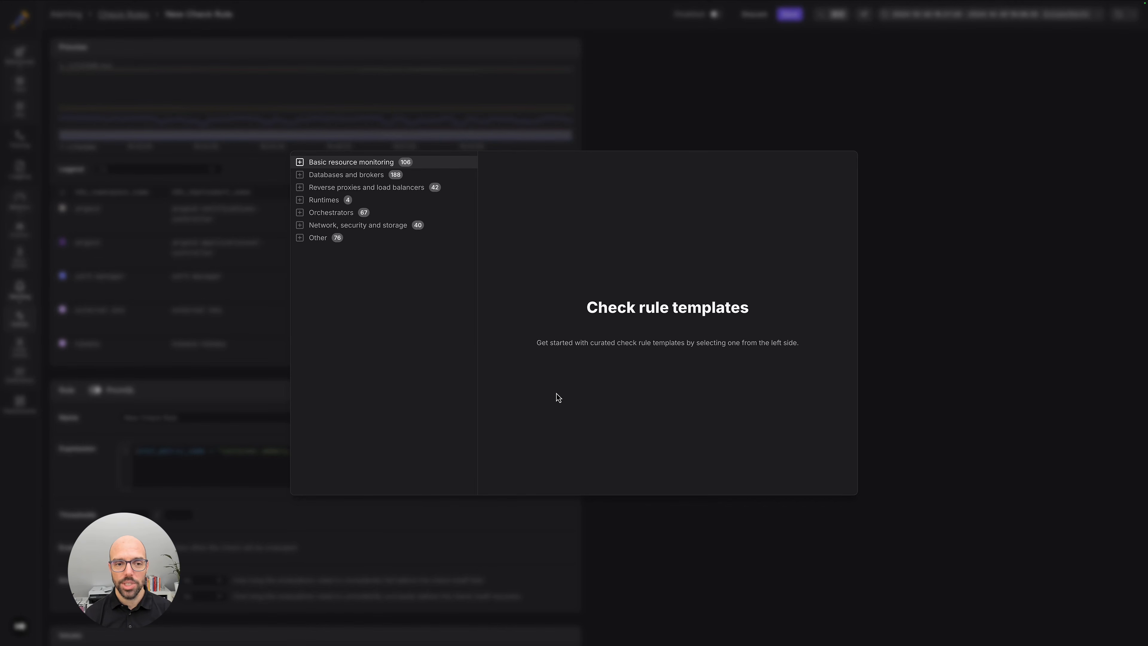
left_click(300, 212)
left_click(310, 276)
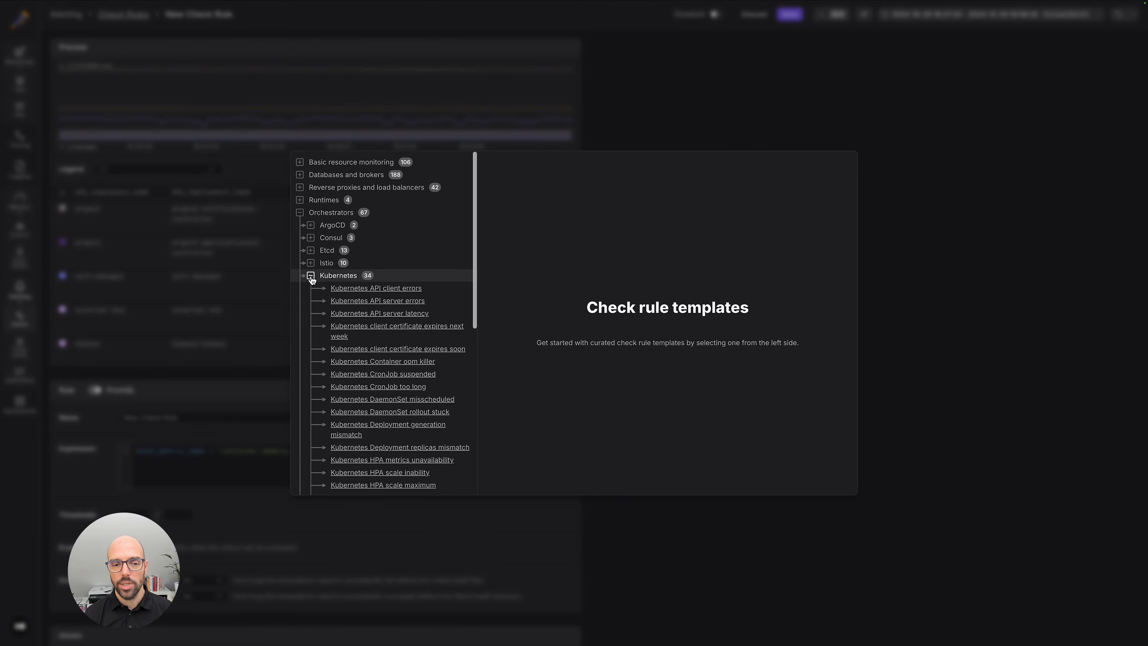
Review the Kubernetes pod crash looping template's expression and apply the template to the new check rule.
scroll(365, 302, "down", 3)
scroll(363, 300, "down", 5)
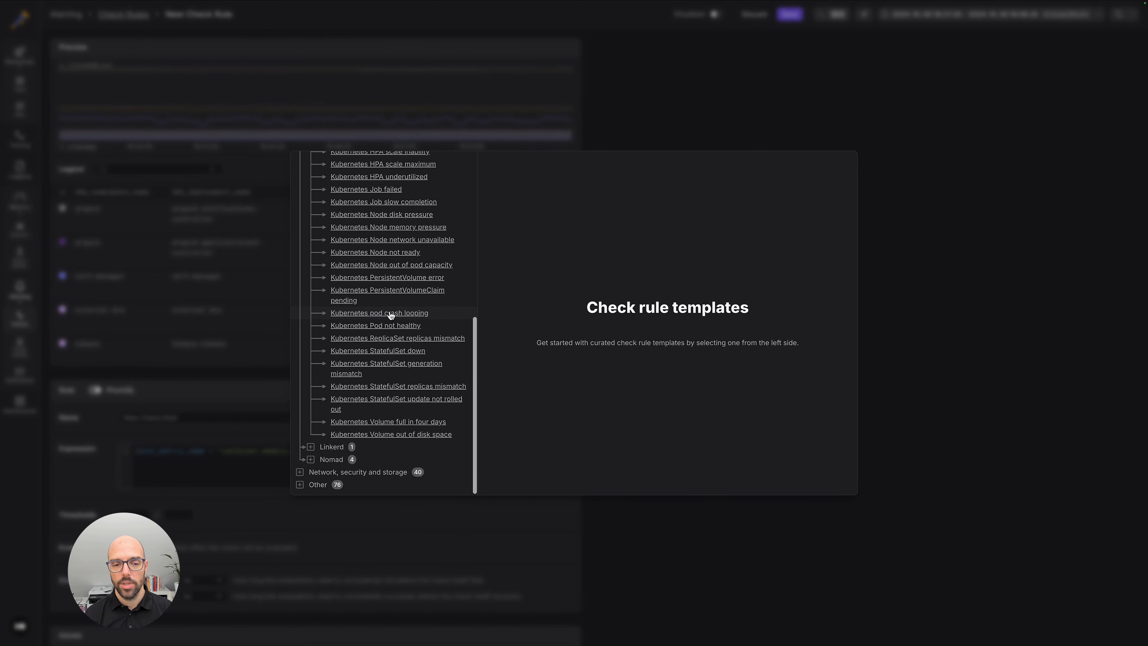
left_click(390, 313)
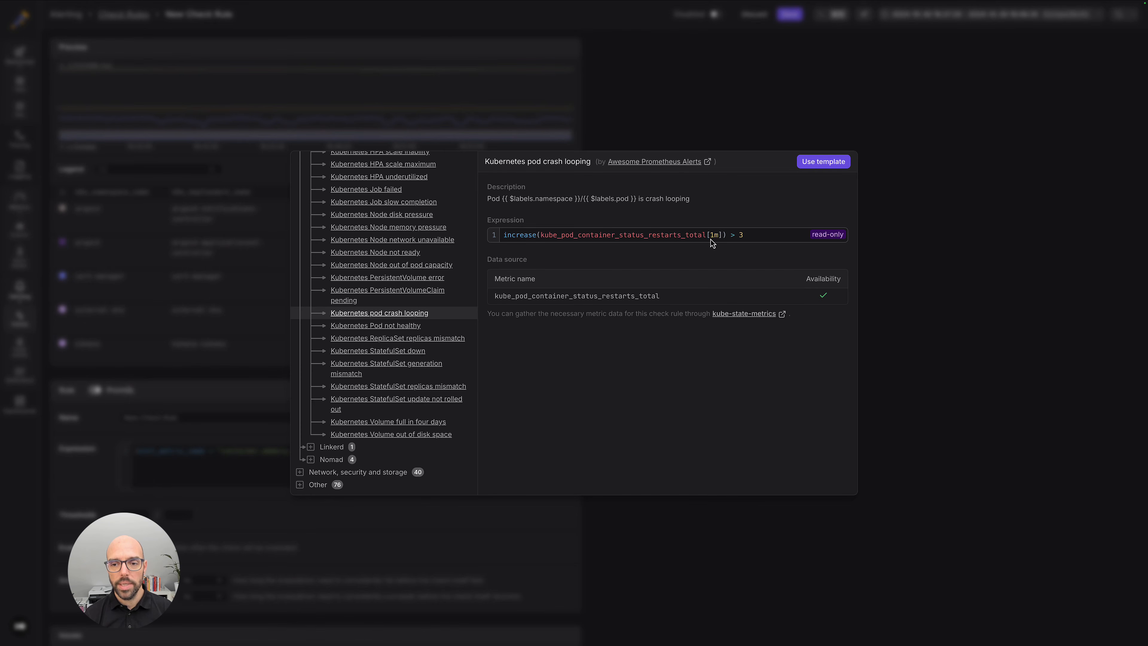
double_click(662, 240)
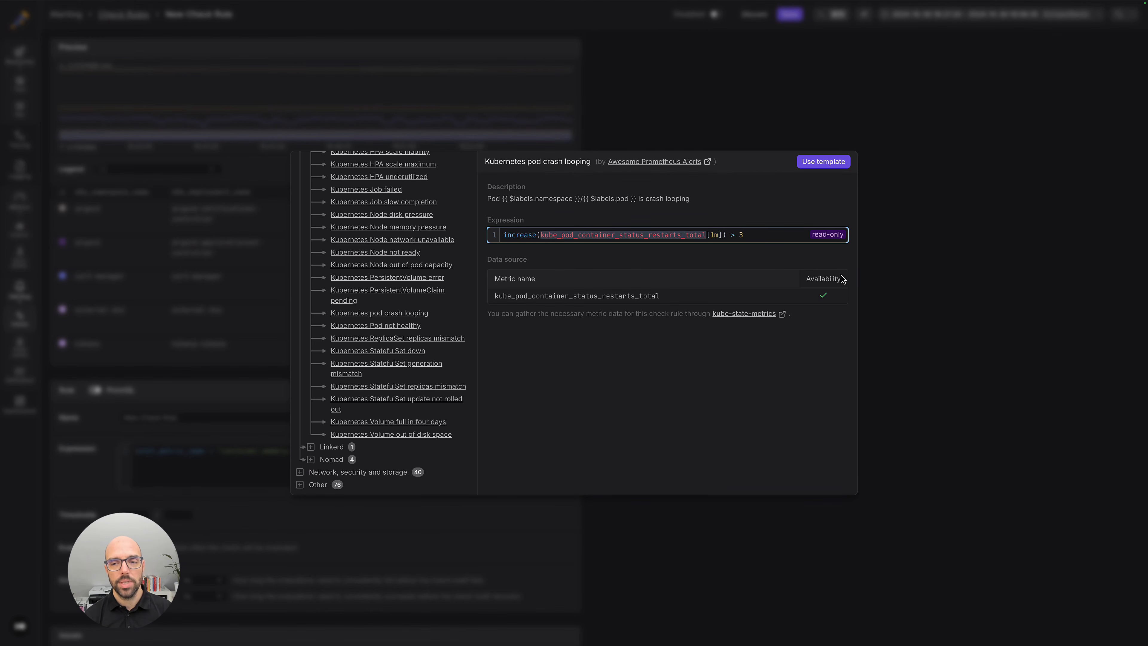
left_click(844, 162)
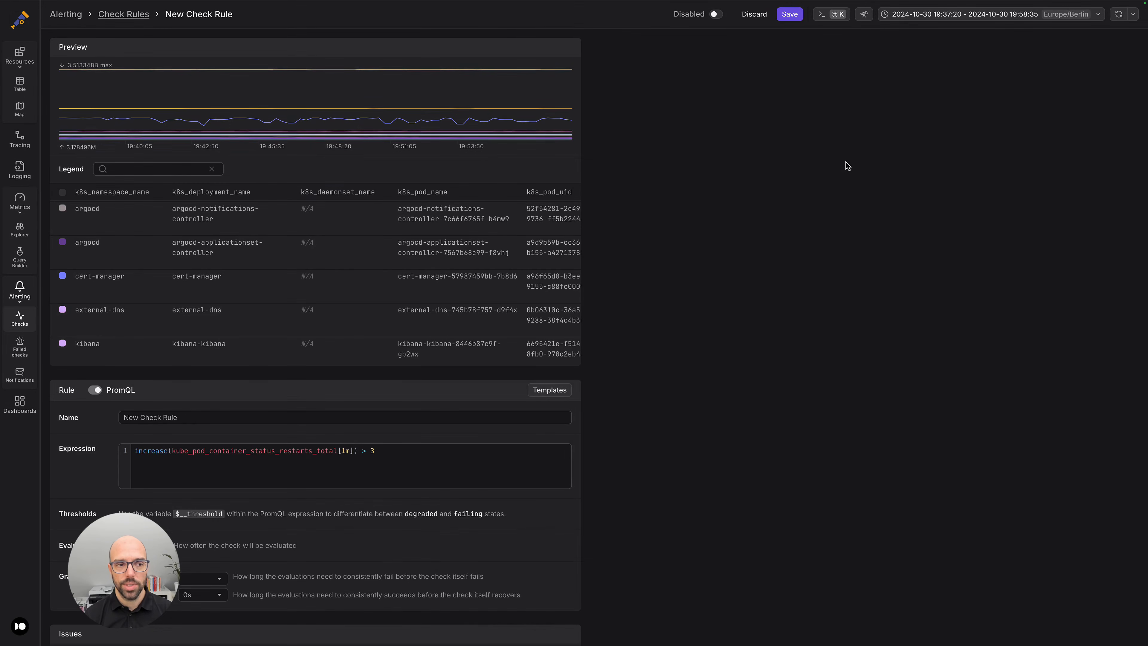